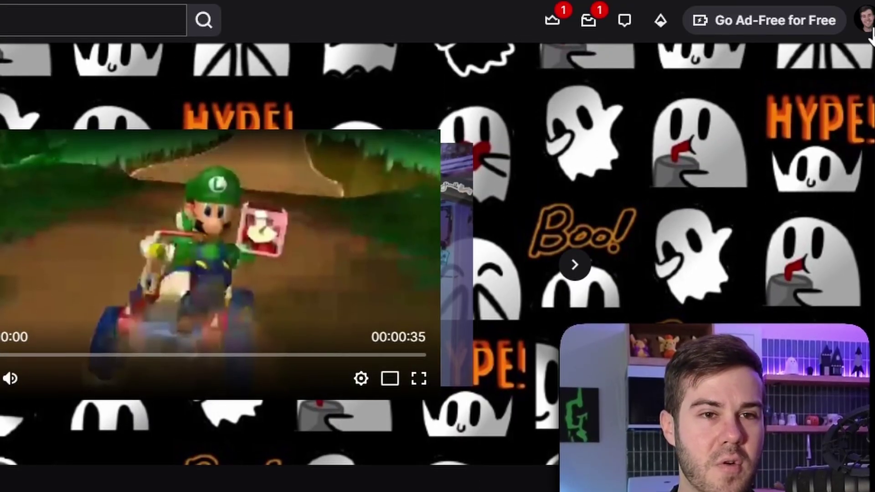
Go to the Creator Dashboard's Moderation settings page from the account menu
{"action": "left_click", "coordinate": [866, 22]}
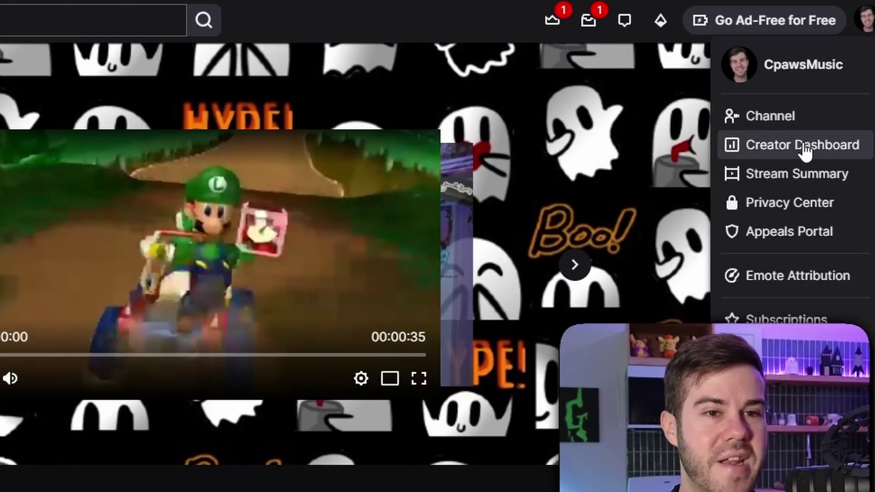
{"action": "left_click", "coordinate": [787, 146]}
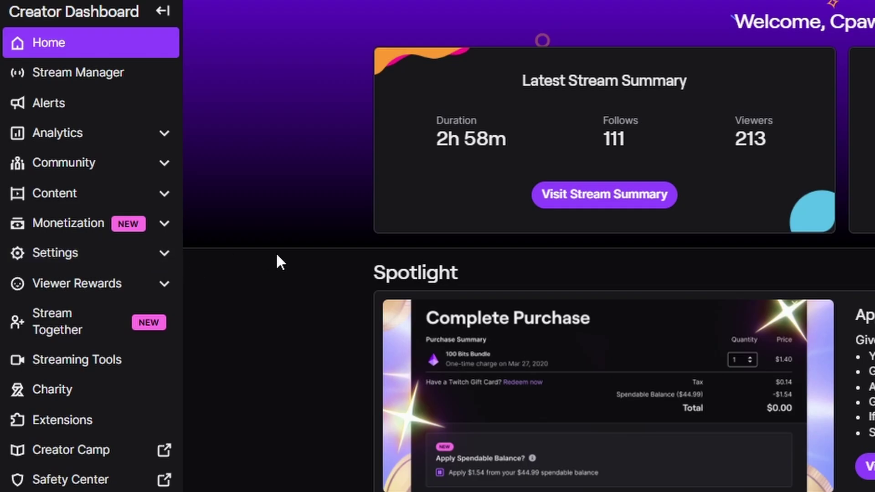
{"action": "left_click", "coordinate": [110, 259]}
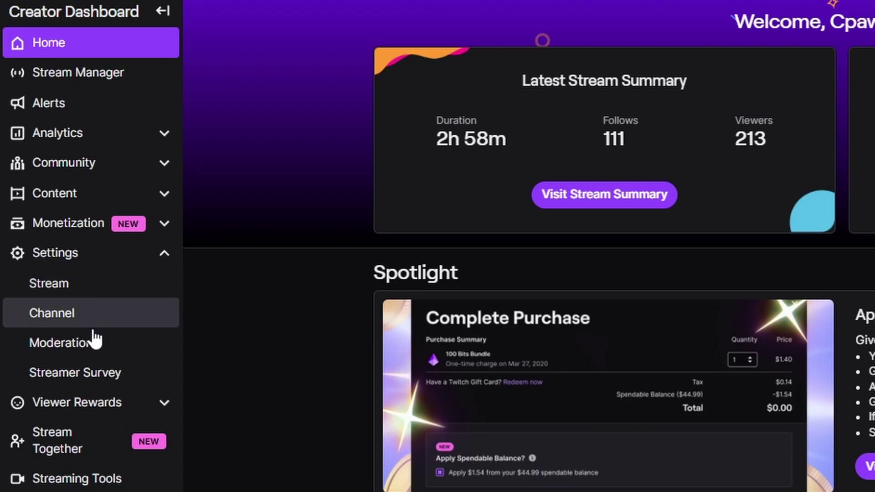
{"action": "left_click", "coordinate": [86, 347]}
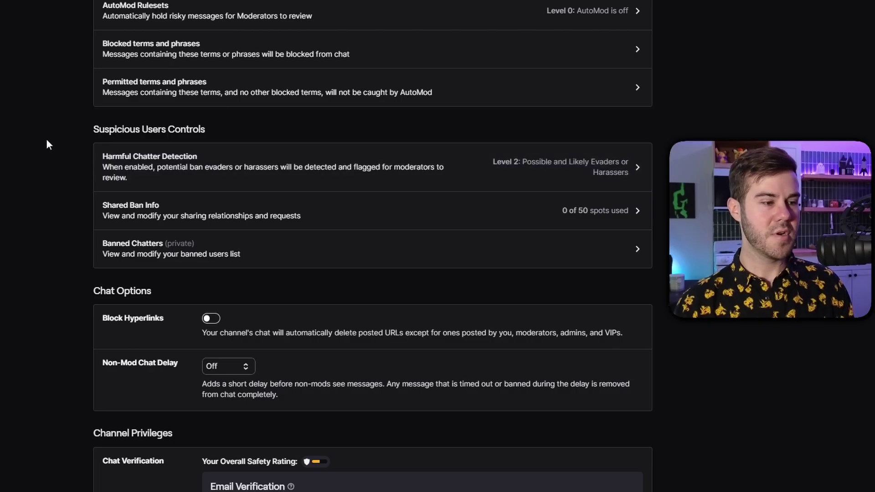
Scroll to Chat Verification and highlight its Chat and Email Verification headings
{"action": "scroll", "coordinate": [46, 139], "scroll_direction": "down", "scroll_amount": 8}
{"action": "scroll", "coordinate": [50, 135], "scroll_direction": "down", "scroll_amount": 2}
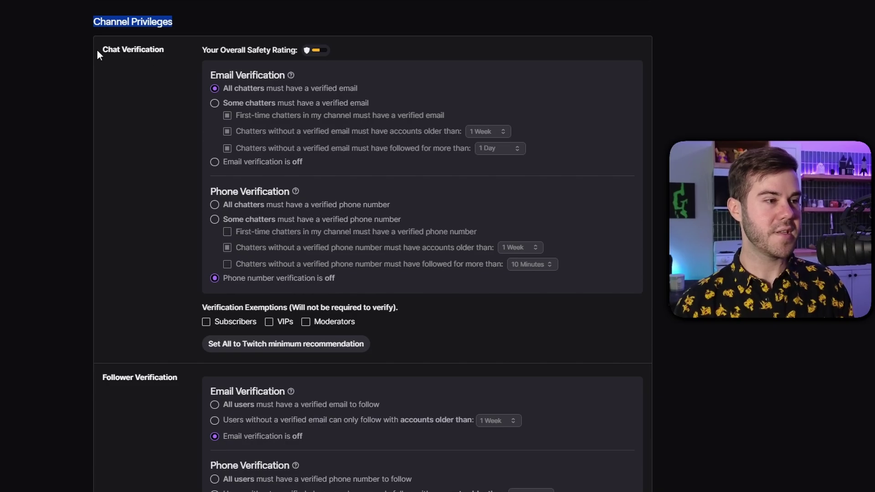
{"action": "left_click_drag", "start_coordinate": [97, 50], "coordinate": [146, 50]}
{"action": "left_click_drag", "start_coordinate": [205, 73], "coordinate": [270, 76]}
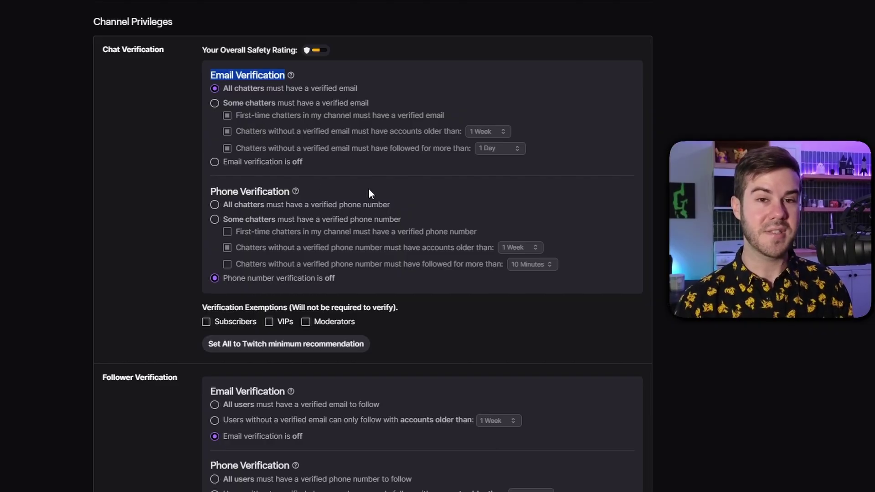
{"action": "scroll", "coordinate": [386, 186], "scroll_direction": "down", "scroll_amount": 3}
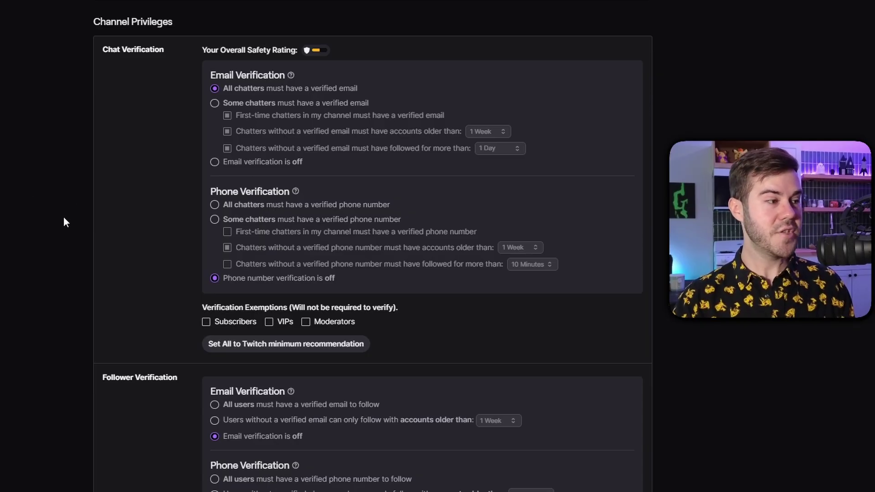
{"action": "scroll", "coordinate": [64, 222], "scroll_direction": "up", "scroll_amount": 9}
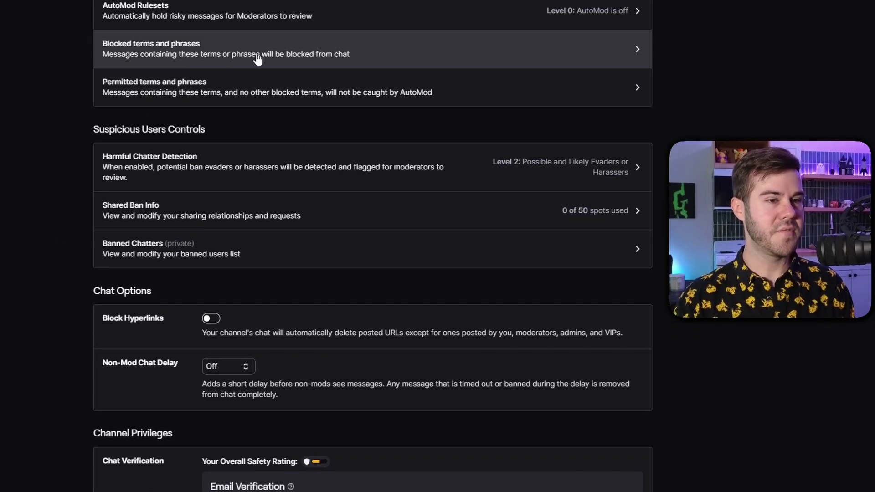
Add 'need graphics' to the Blocked terms and phrases list
{"action": "left_click", "coordinate": [236, 58]}
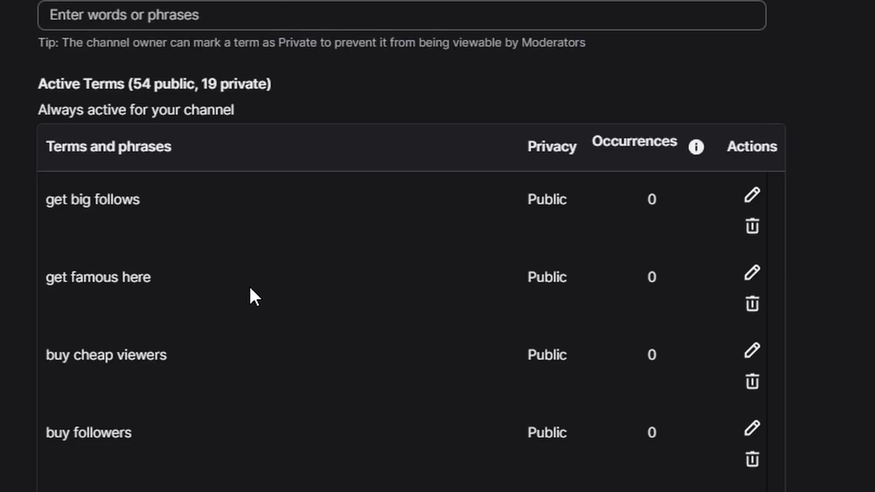
{"action": "left_click", "coordinate": [261, 11]}
{"action": "type", "text": "need hgrpahic"}
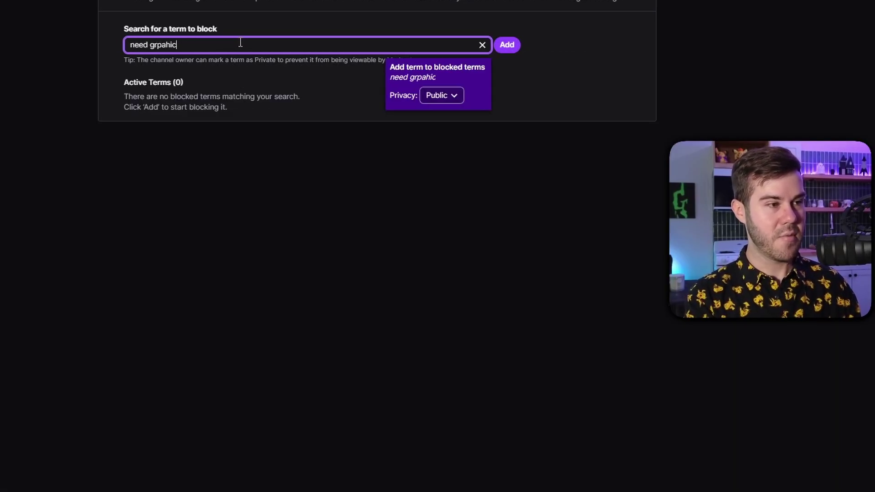
{"action": "key", "text": "BackSpace"}
{"action": "type", "text": "phics"}
{"action": "key", "text": "Return"}
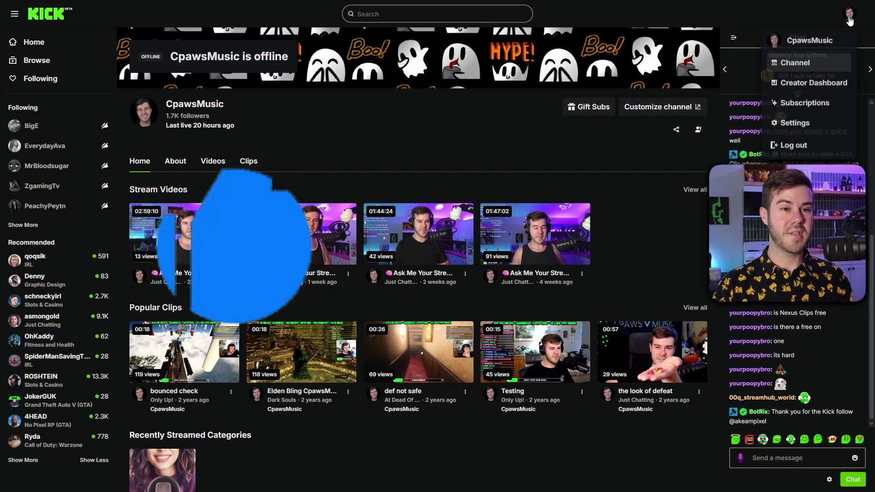
Go to Kick's Creator Dashboard Channel > Chat settings to review AI Moderation and Banned words
{"action": "left_click", "coordinate": [802, 83]}
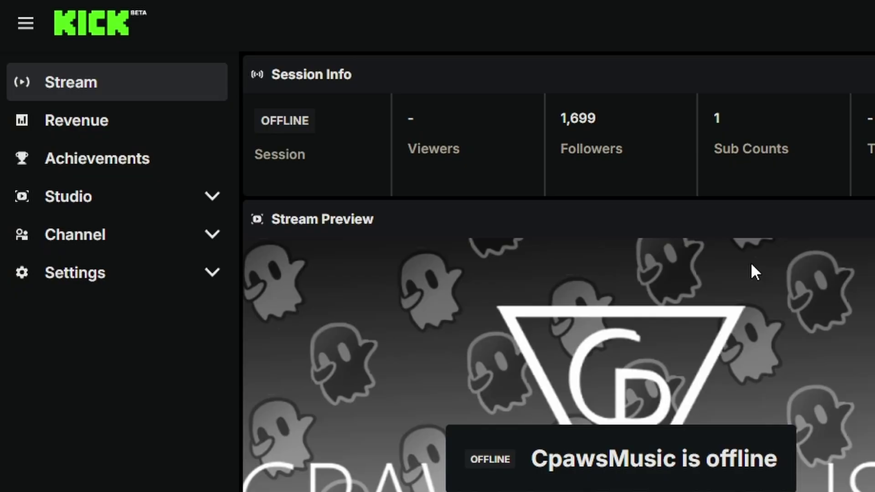
{"action": "left_click", "coordinate": [141, 238]}
{"action": "left_click", "coordinate": [138, 276]}
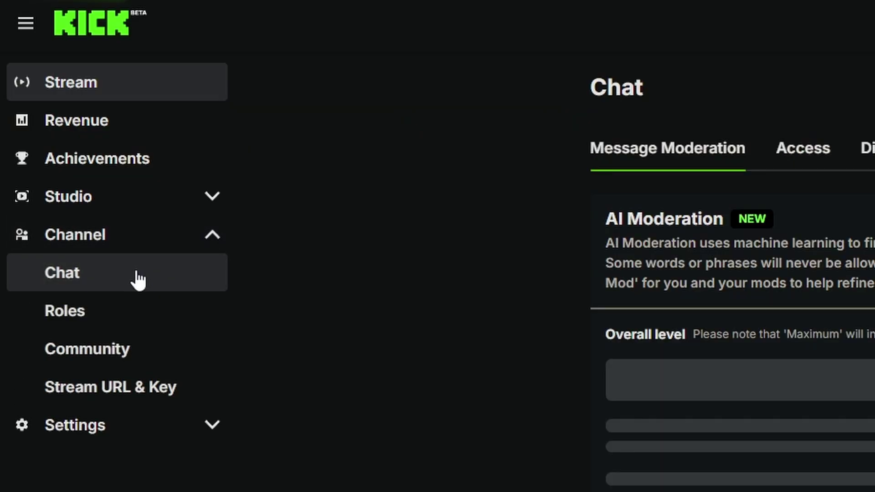
{"action": "scroll", "coordinate": [236, 190], "scroll_direction": "down", "scroll_amount": 1}
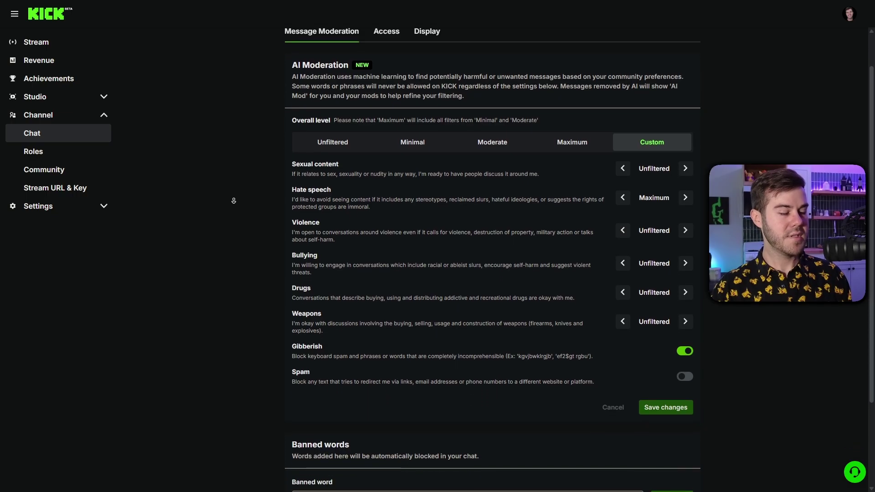
{"action": "scroll", "coordinate": [234, 202], "scroll_direction": "down", "scroll_amount": 1}
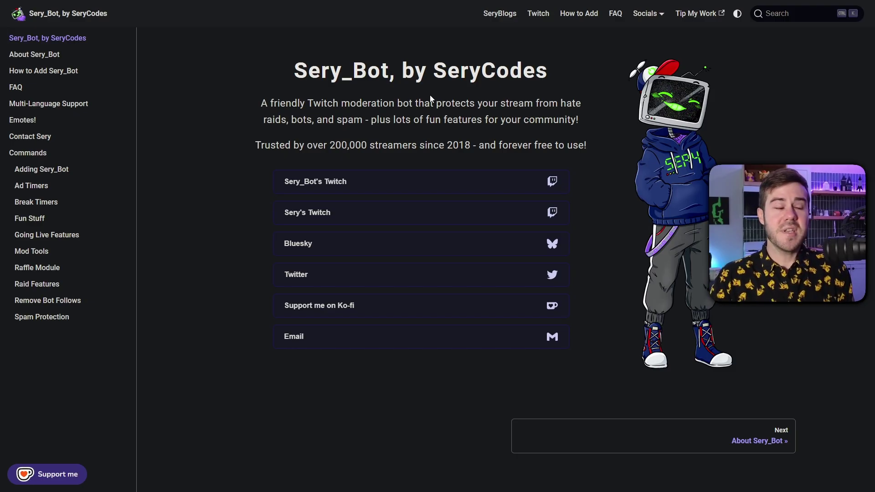
Copy the '/mod sery_bot' command from the How to Add Sery_Bot guide
{"action": "left_click", "coordinate": [73, 71]}
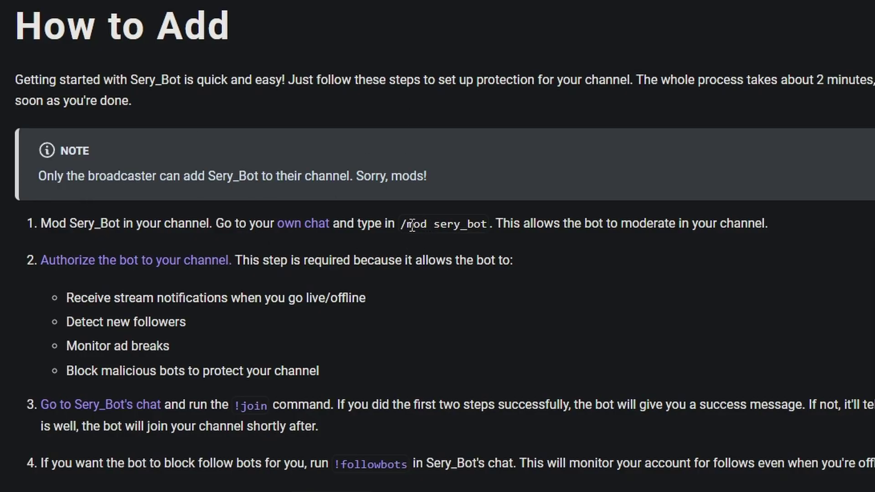
{"action": "left_click_drag", "start_coordinate": [413, 226], "coordinate": [460, 226]}
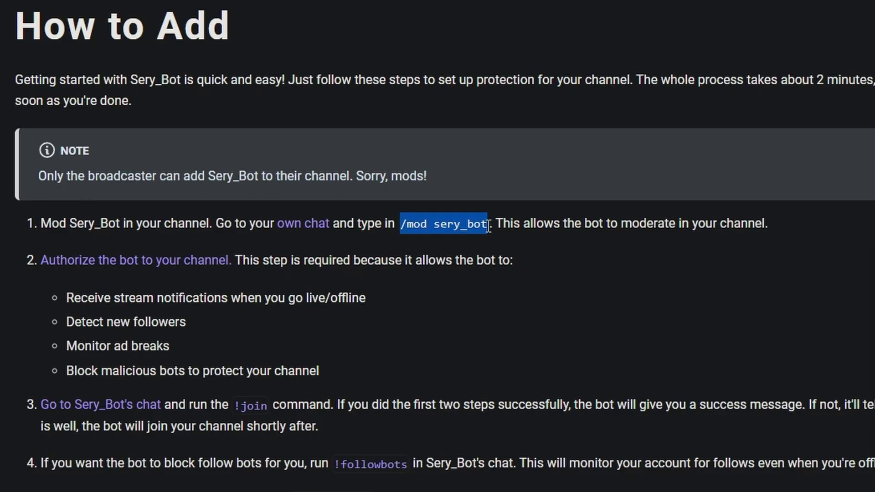
{"action": "right_click", "coordinate": [450, 226]}
{"action": "left_click", "coordinate": [481, 246]}
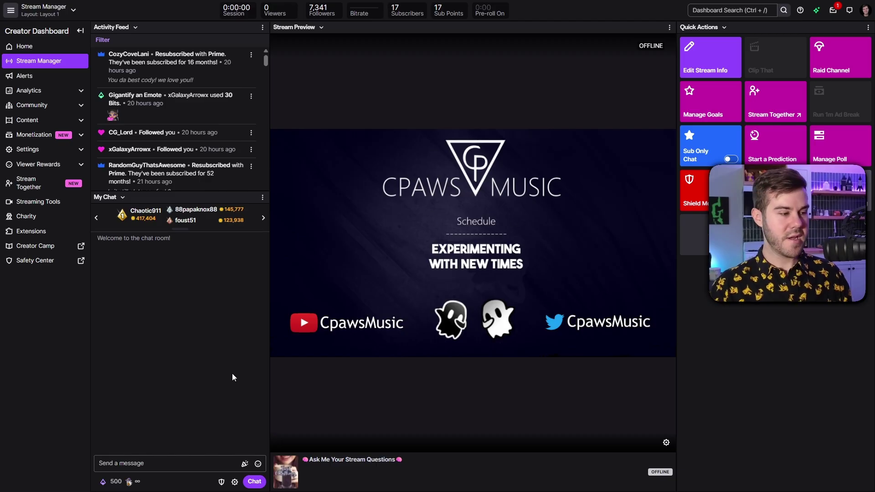
{"action": "left_click", "coordinate": [141, 462]}
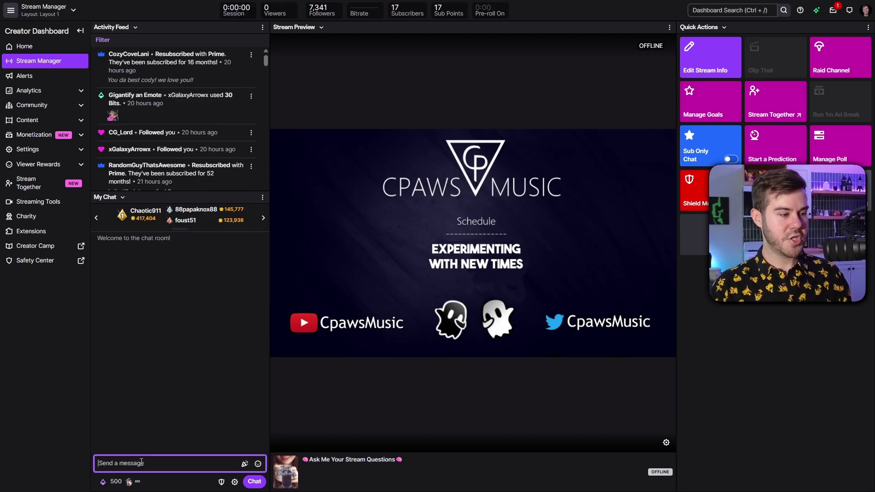
Paste and send '/mod sery_bot' in Stream Manager chat, highlighting the moderator confirmation
{"action": "right_click", "coordinate": [150, 462]}
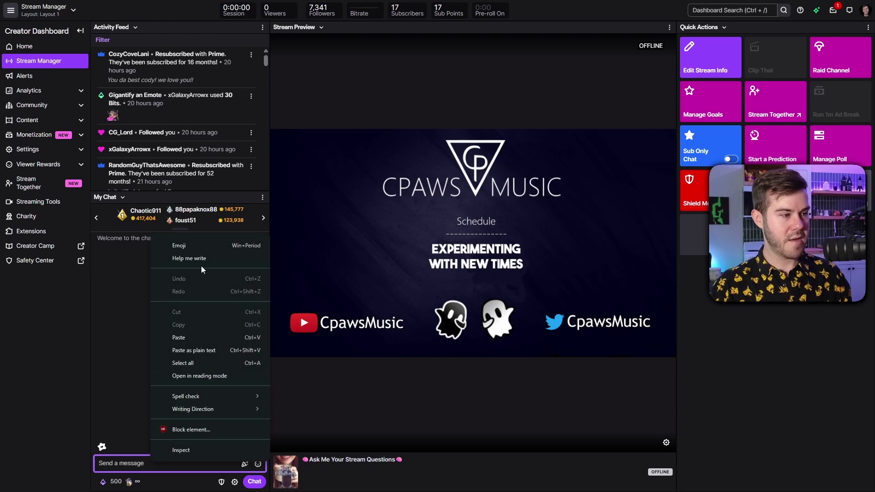
{"action": "left_click", "coordinate": [198, 336]}
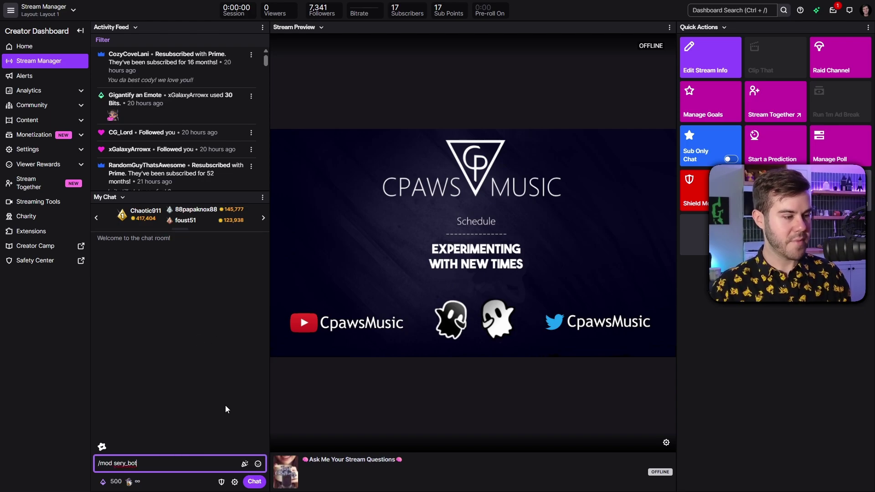
{"action": "left_click", "coordinate": [249, 481]}
{"action": "left_click_drag", "start_coordinate": [104, 250], "coordinate": [187, 246]}
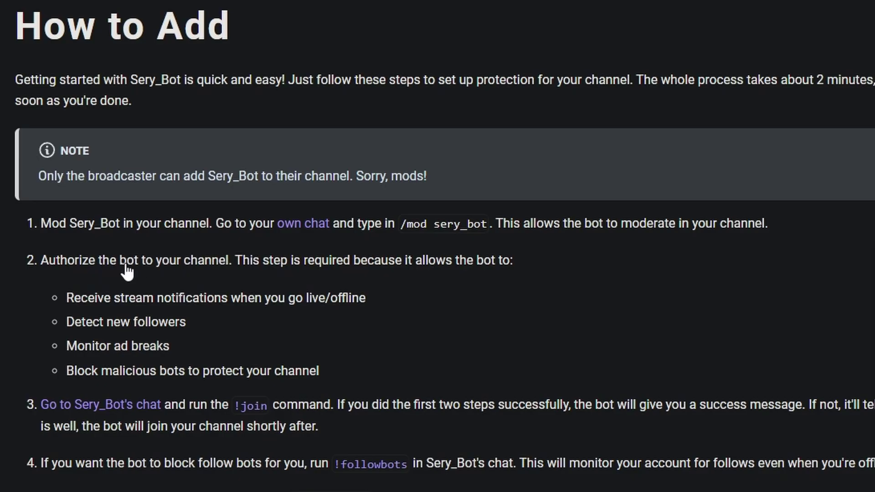
Follow the Authorize link to Sery_Bot's chat and send '!join'
{"action": "left_click", "coordinate": [127, 267]}
{"action": "scroll", "coordinate": [418, 232], "scroll_direction": "down", "scroll_amount": 7}
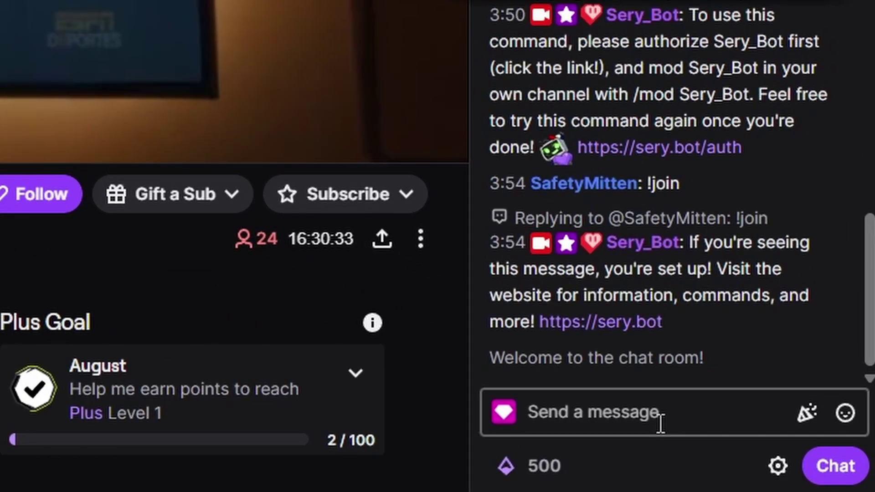
{"action": "left_click", "coordinate": [793, 463]}
{"action": "type", "text": "!join"}
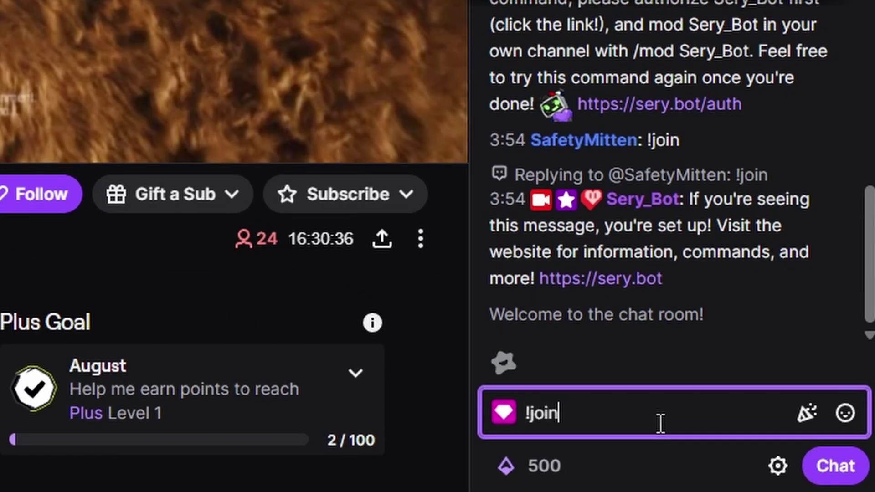
{"action": "key", "text": "Return"}
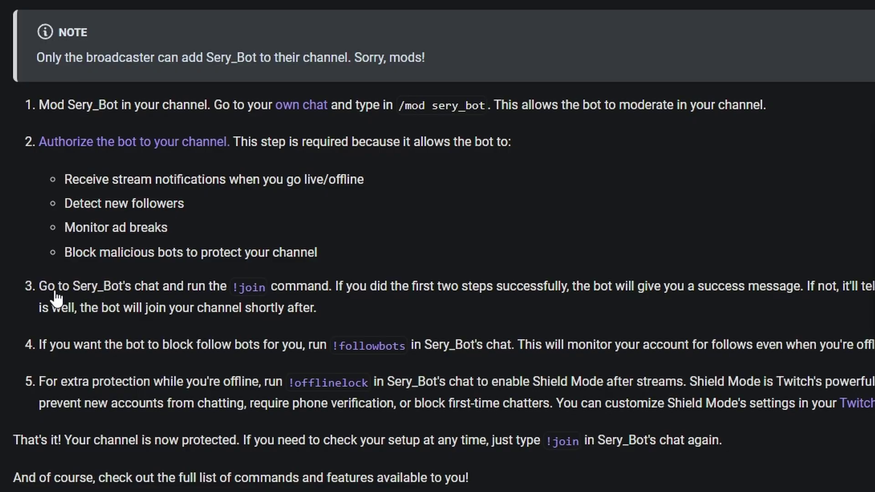
Highlight the success message in step 3 and the follow-bot blocking text in step 4
{"action": "left_click_drag", "start_coordinate": [473, 287], "coordinate": [786, 290]}
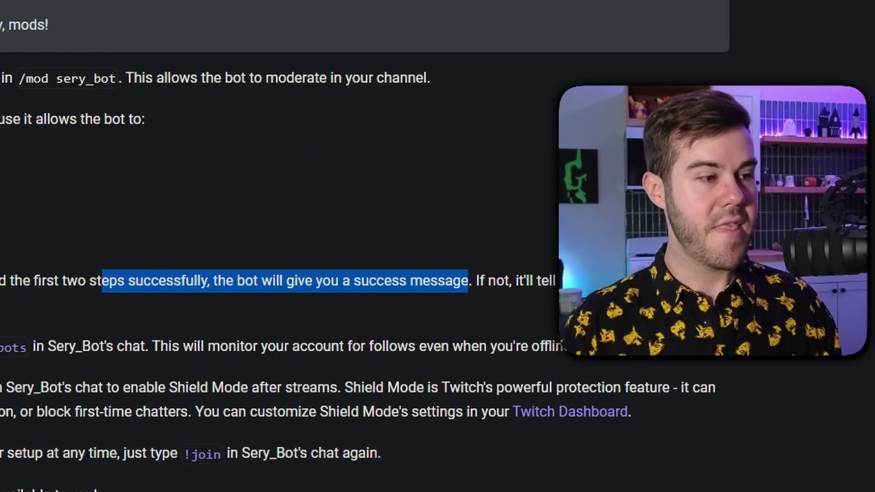
{"action": "left_click", "coordinate": [434, 299]}
{"action": "left_click_drag", "start_coordinate": [43, 450], "coordinate": [191, 452]}
{"action": "left_click_drag", "start_coordinate": [263, 353], "coordinate": [296, 353]}
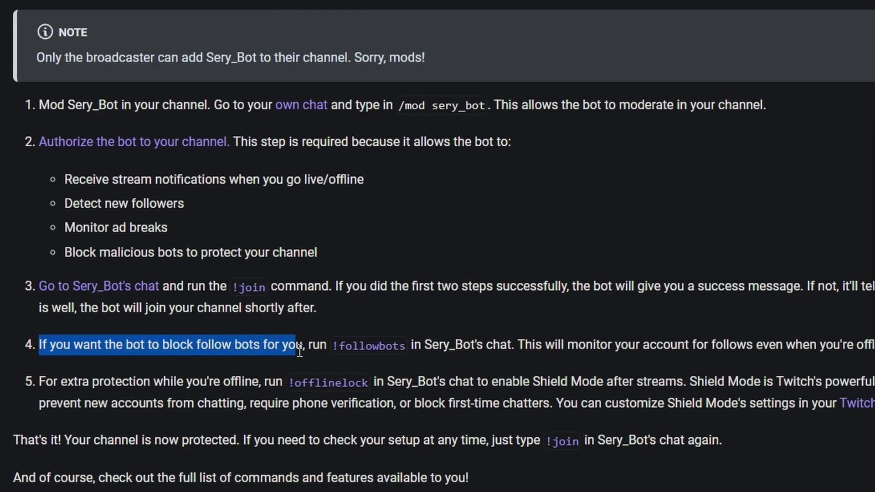
{"action": "left_click_drag", "start_coordinate": [434, 342], "coordinate": [508, 342]}
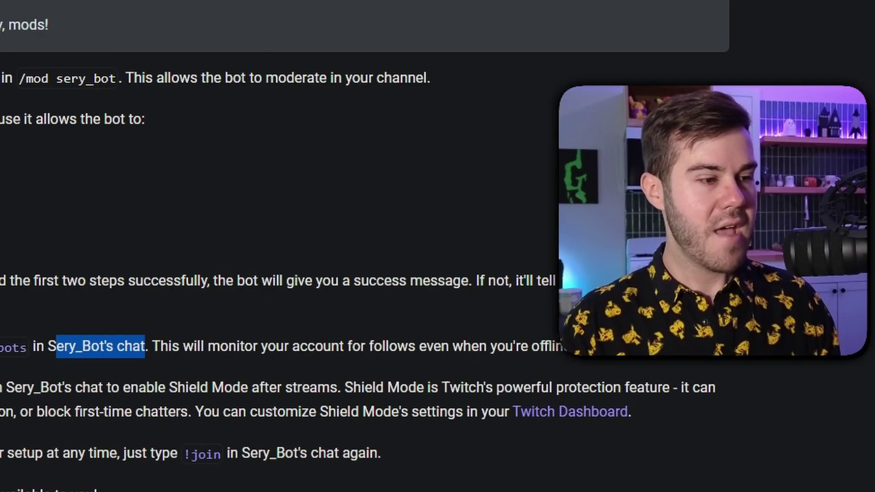
{"action": "left_click", "coordinate": [386, 354]}
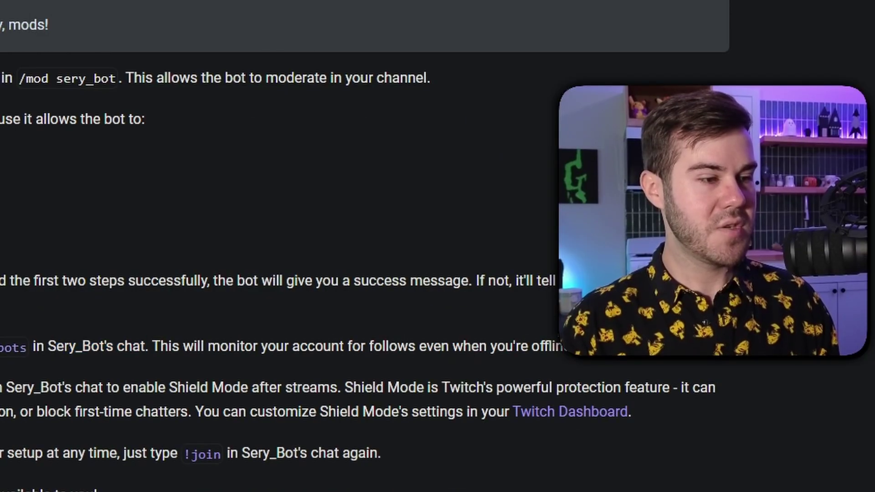
Highlight step 5's offline protection note, then go to the Spam Protection commands page
{"action": "left_click_drag", "start_coordinate": [163, 382], "coordinate": [264, 382]}
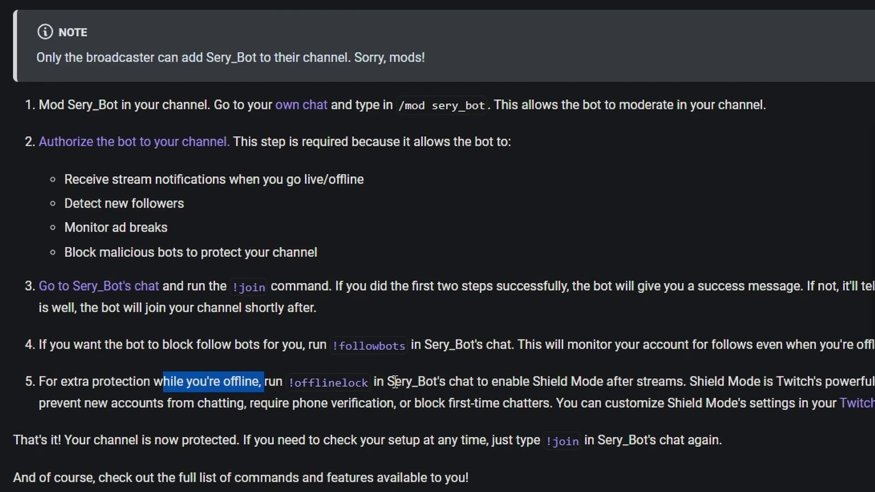
{"action": "left_click_drag", "start_coordinate": [395, 381], "coordinate": [462, 379]}
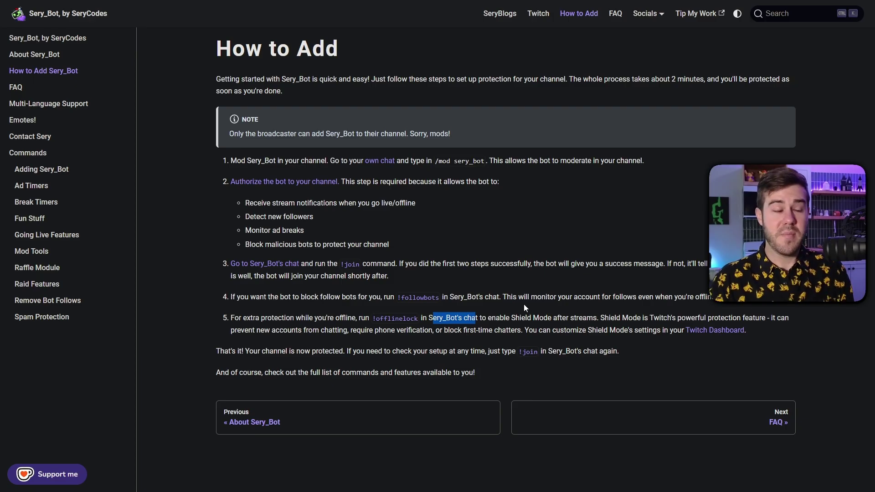
{"action": "left_click", "coordinate": [440, 256]}
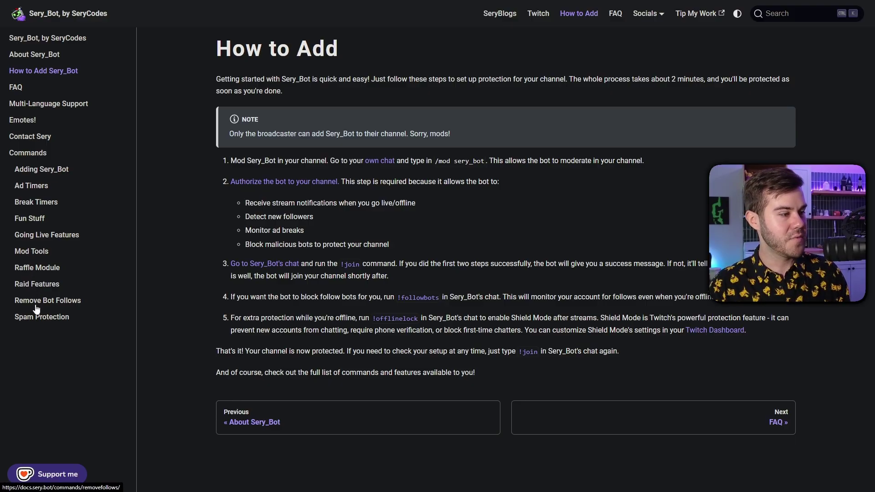
{"action": "left_click", "coordinate": [58, 321]}
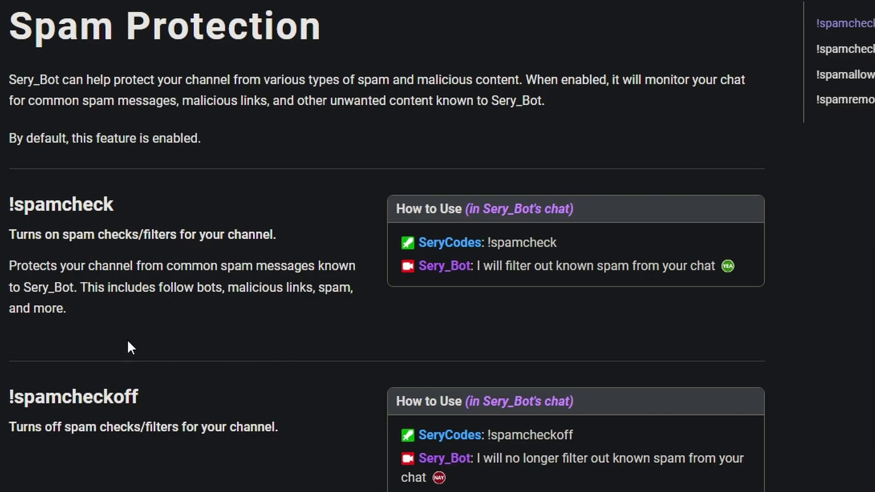
{"action": "scroll", "coordinate": [127, 340], "scroll_direction": "down", "scroll_amount": 3}
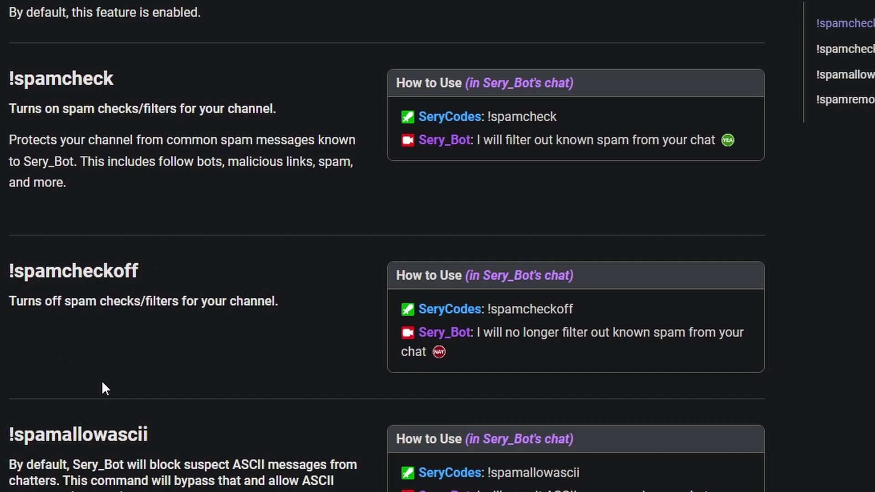
{"action": "scroll", "coordinate": [102, 381], "scroll_direction": "up", "scroll_amount": 3}
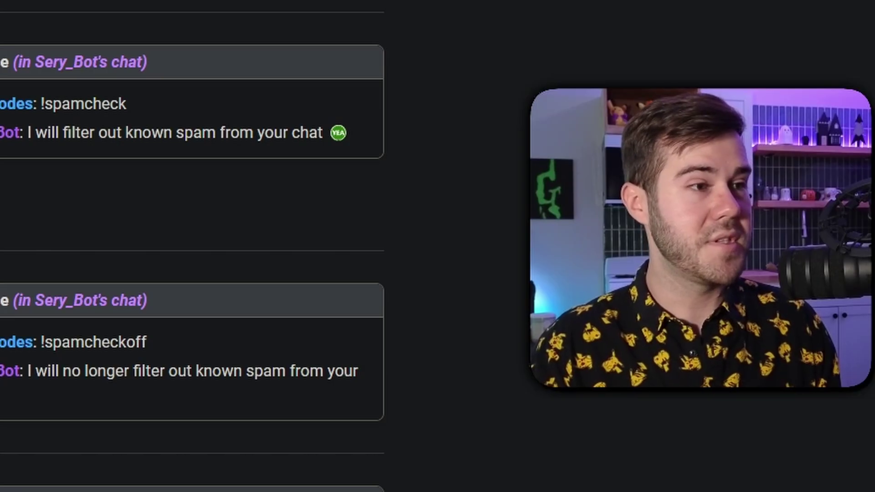